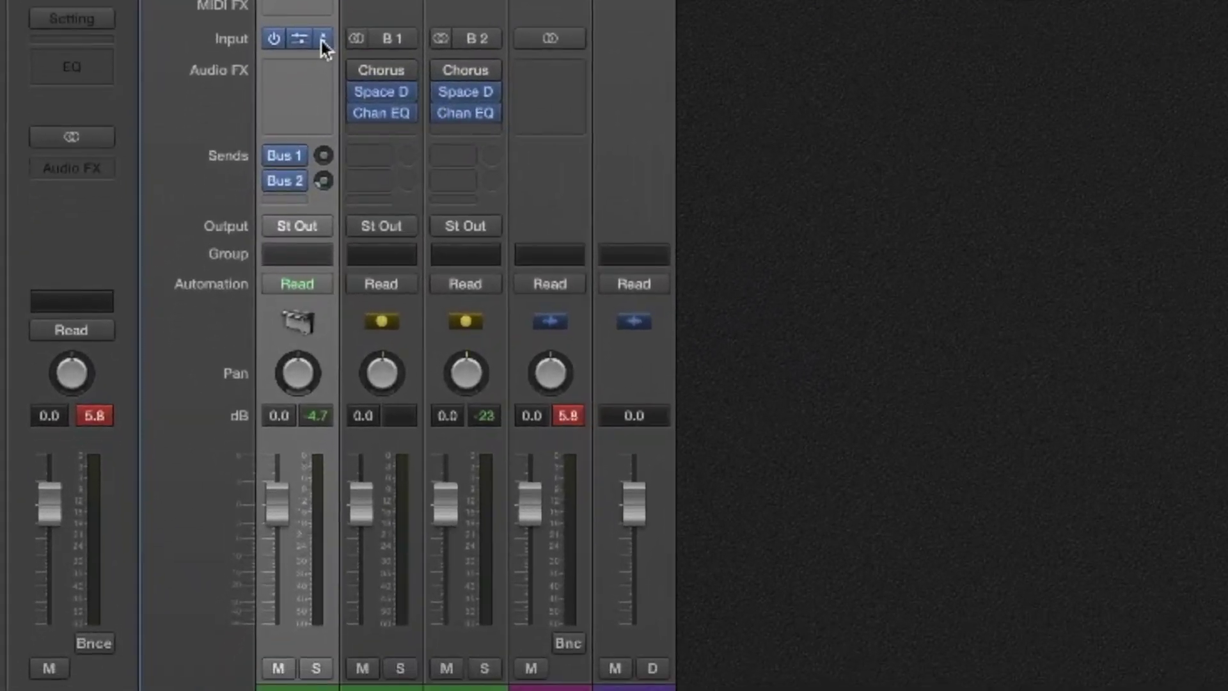
Browse Inst 2's instrument slot to AU Instruments > Native Instruments > Maschine 2.
left_click(300, 144)
mouse_move(326, 211)
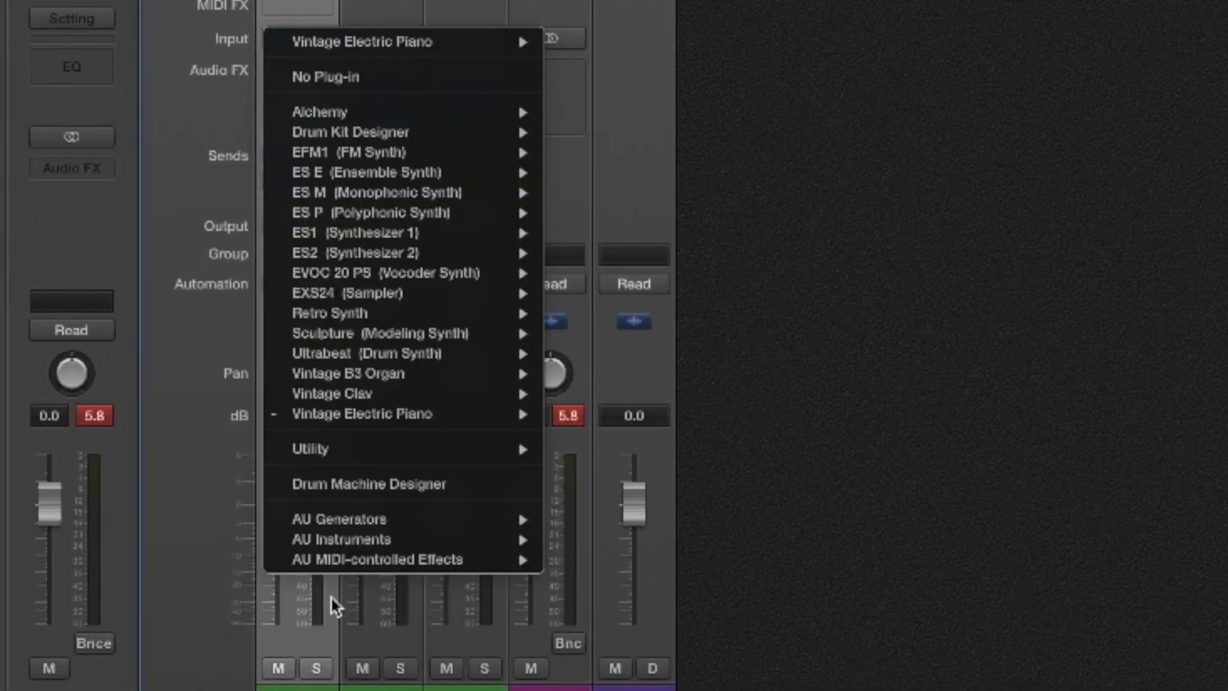
mouse_move(369, 543)
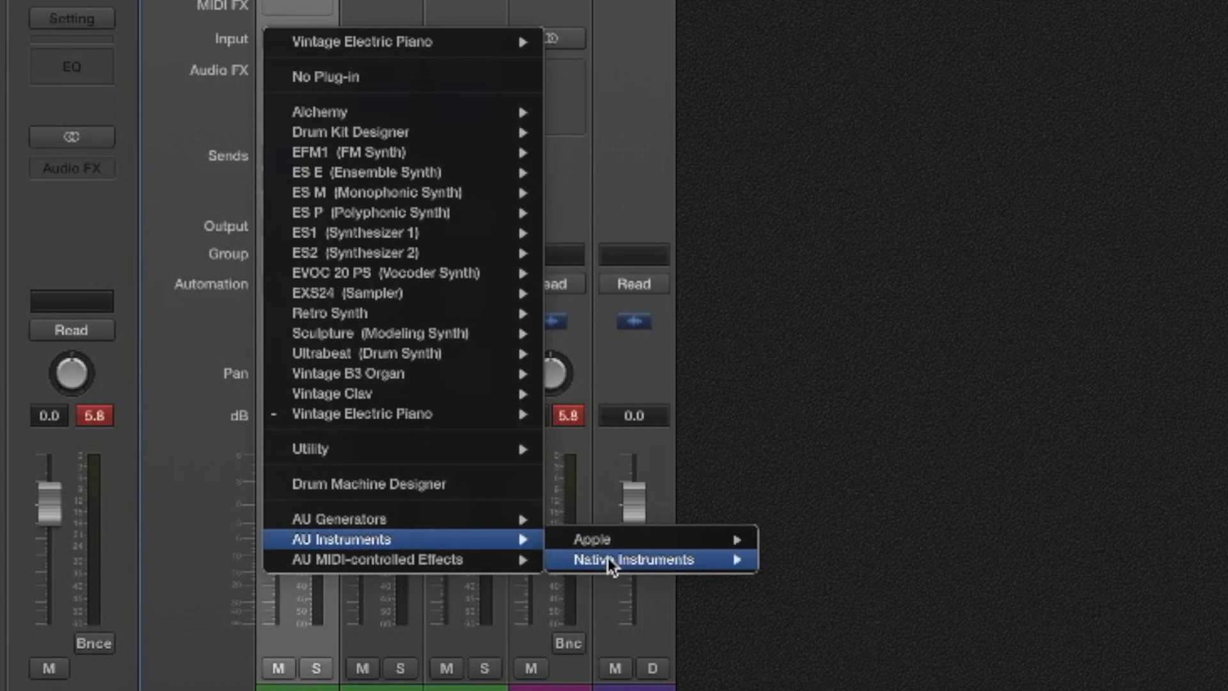
mouse_move(633, 561)
mouse_move(819, 601)
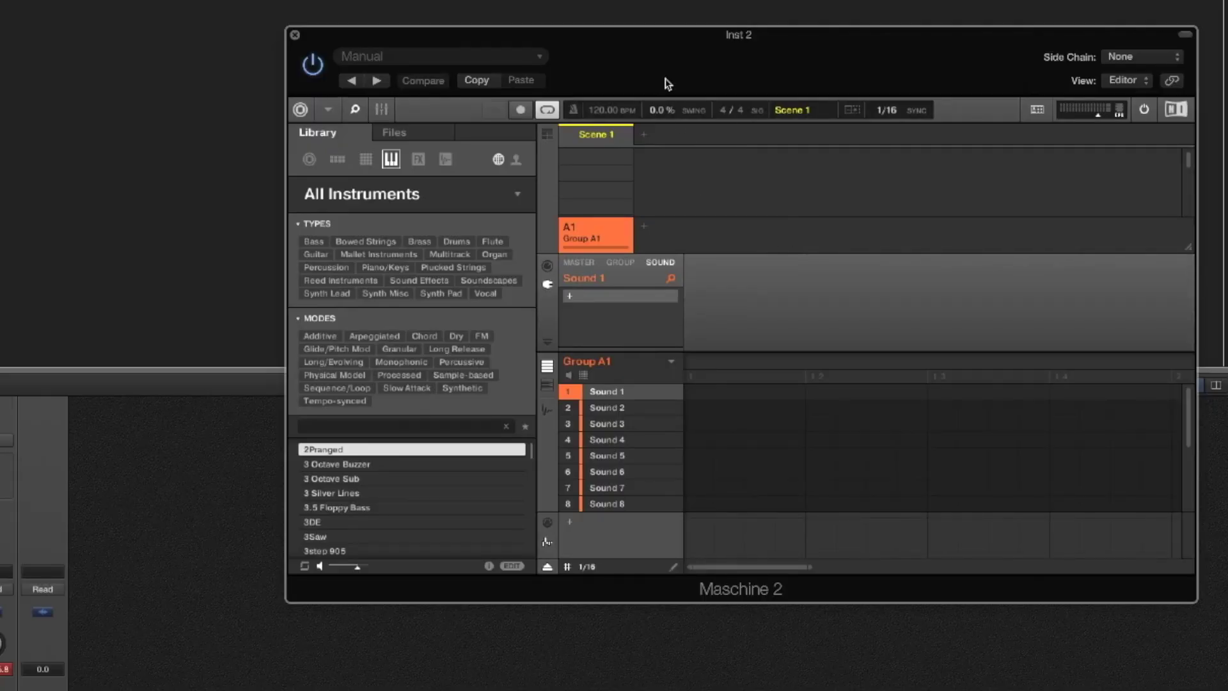
Move the Maschine 2 plug-in window slightly higher.
left_click_drag(668, 84, 666, 69)
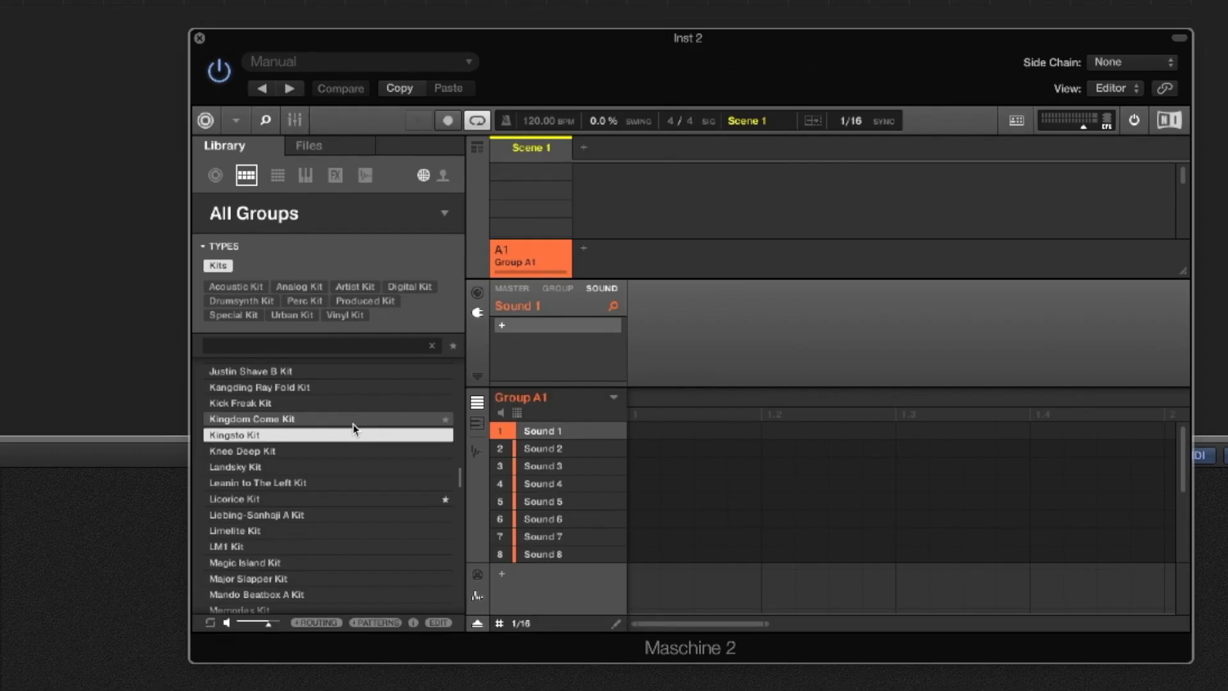
Step down the Library kit list to Licorice Kit.
key("Down")
key("Down")
key("Down")
key("Down")
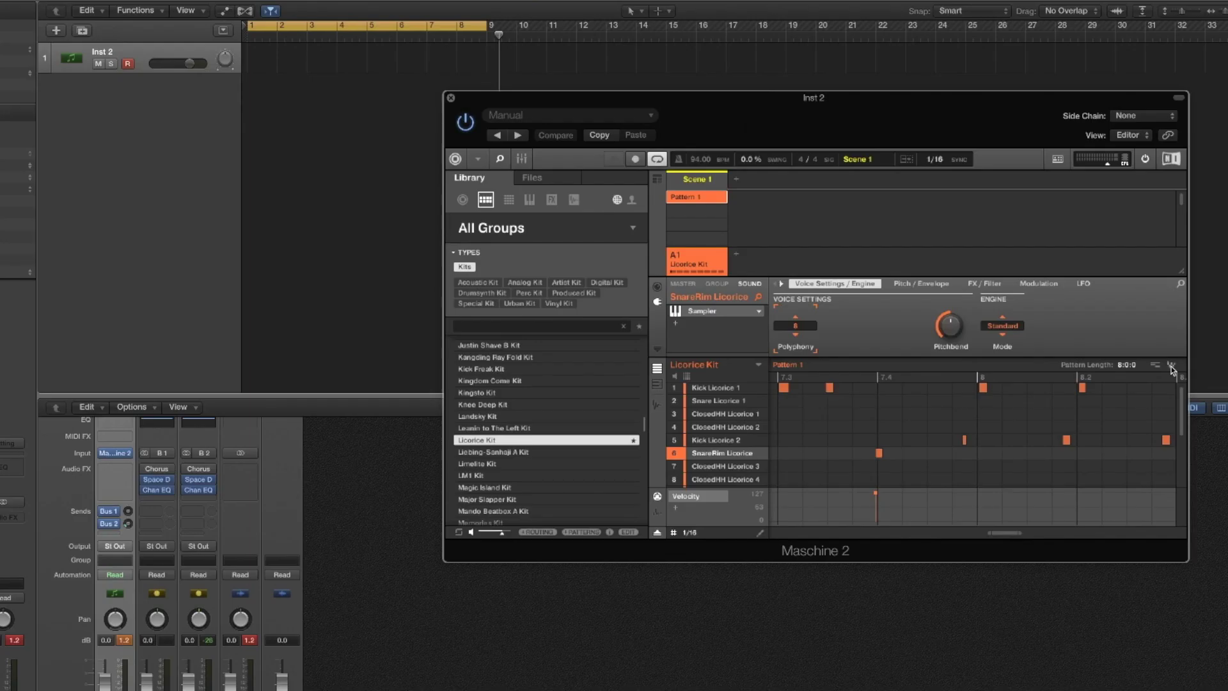
Drag Maschine's Pattern 1 audio into Logic as a new audio track at bar 1.
left_click_drag(1059, 337, 1069, 353)
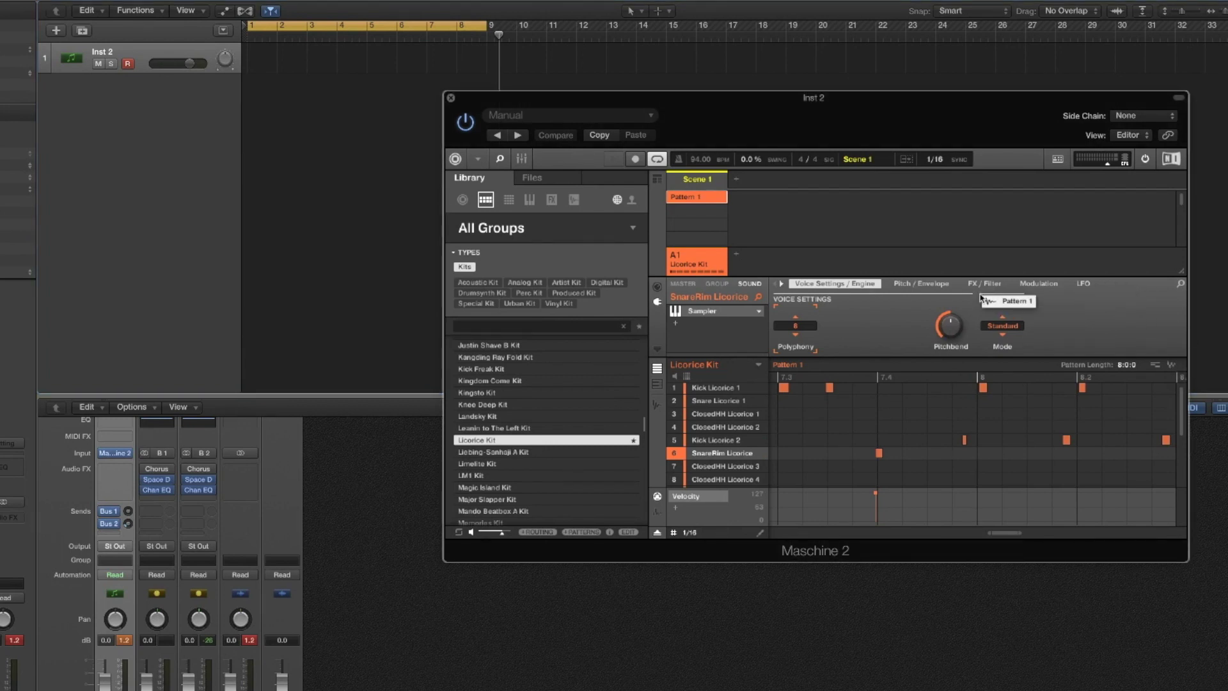
left_click_drag(980, 297, 243, 89)
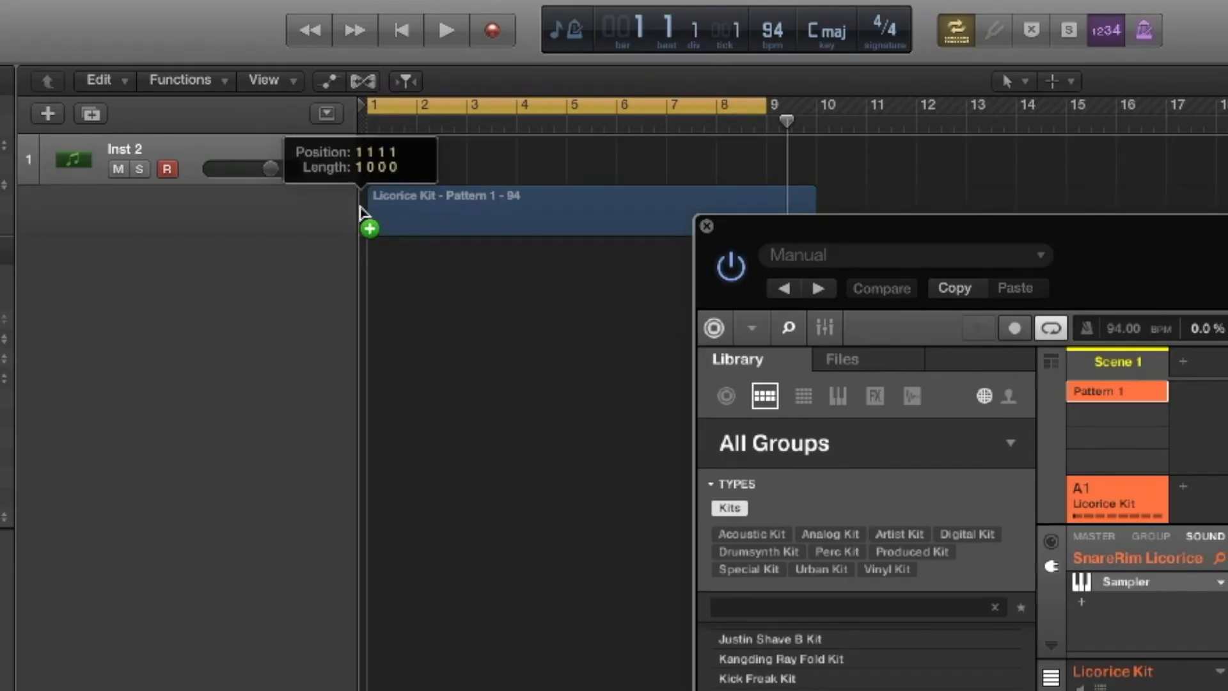
left_click_drag(360, 206, 371, 143)
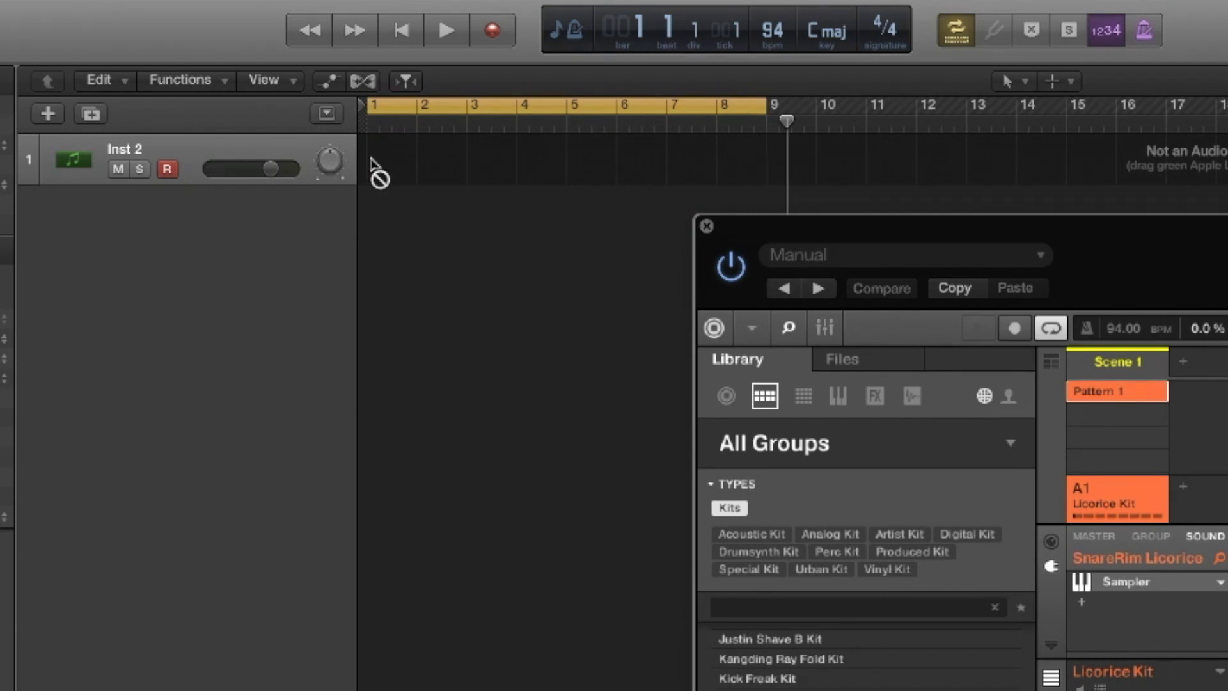
left_click_drag(371, 157, 372, 218)
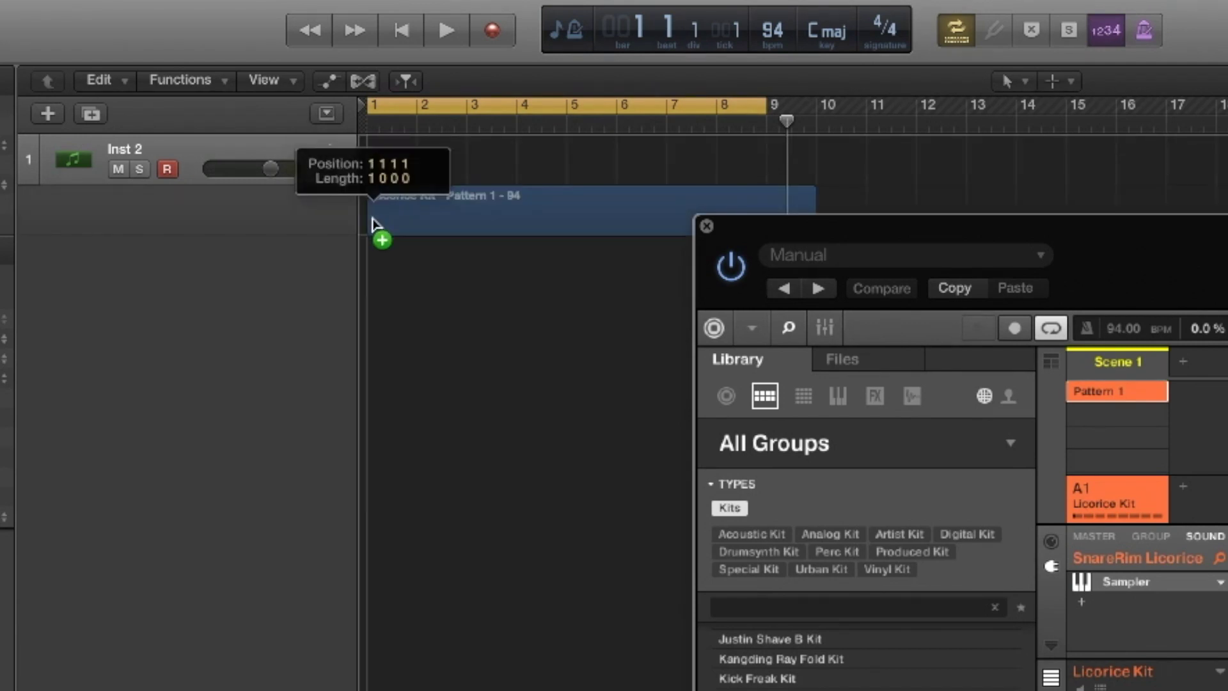
left_click_drag(430, 253, 426, 260)
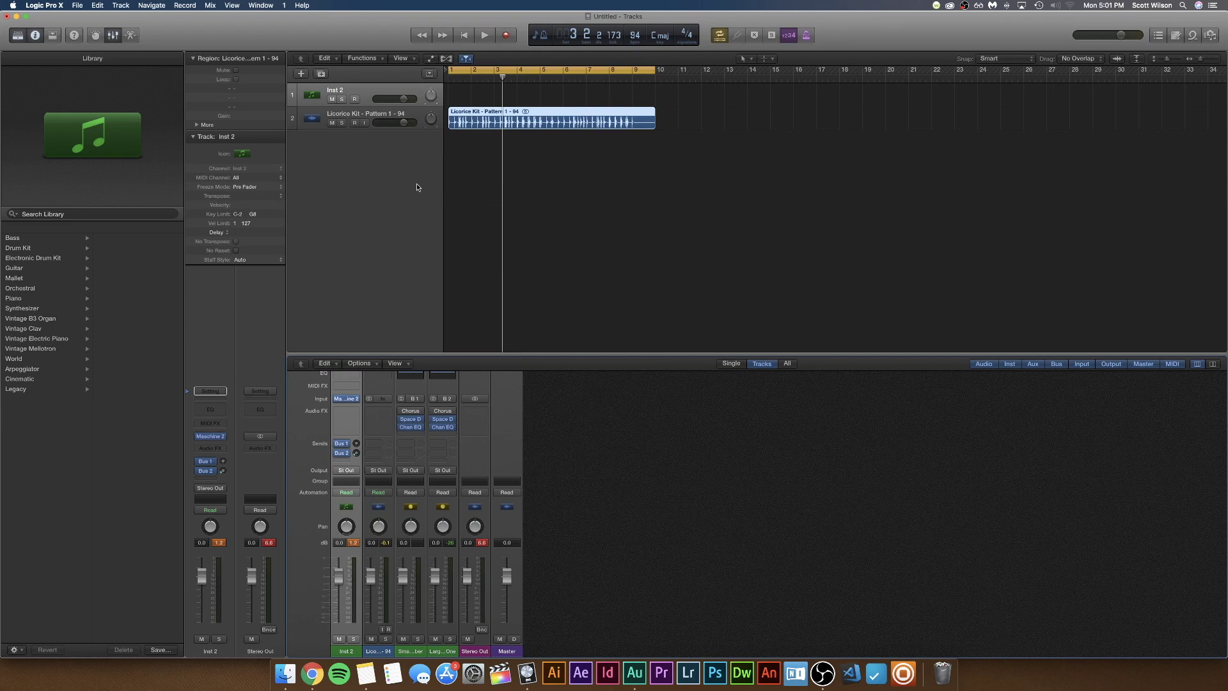
Add a software instrument track and load a second Maschine 2 instance on it.
key("alt+super+s")
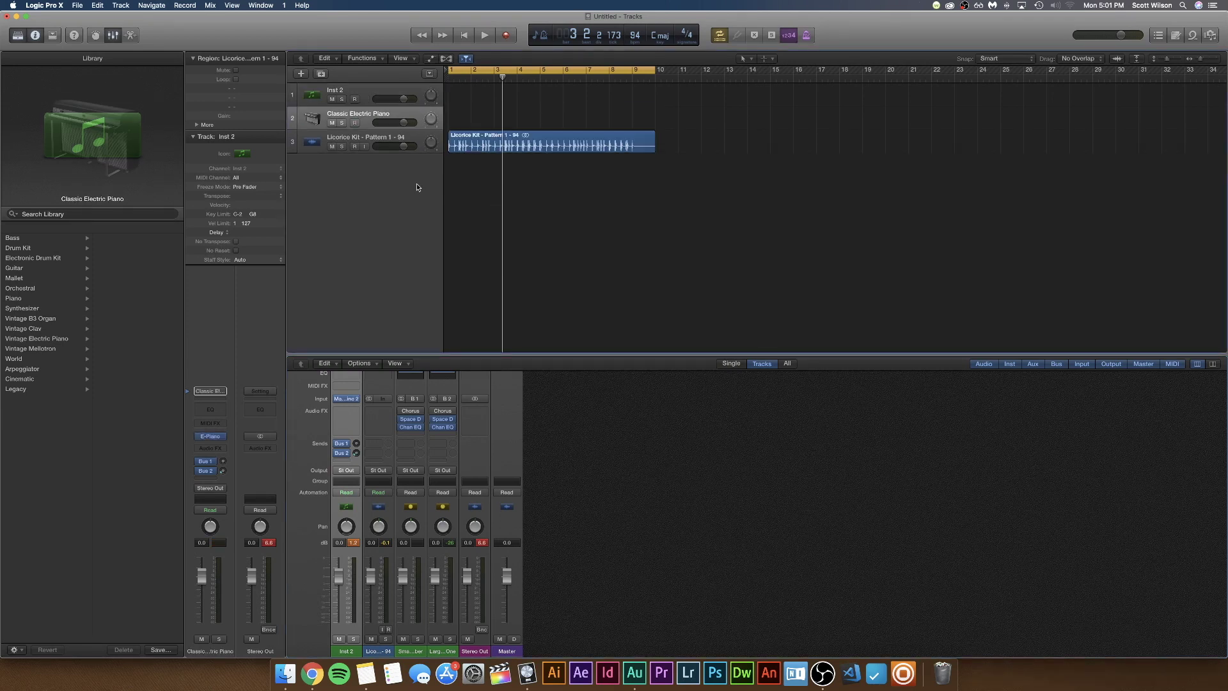
left_click(378, 399)
mouse_move(415, 590)
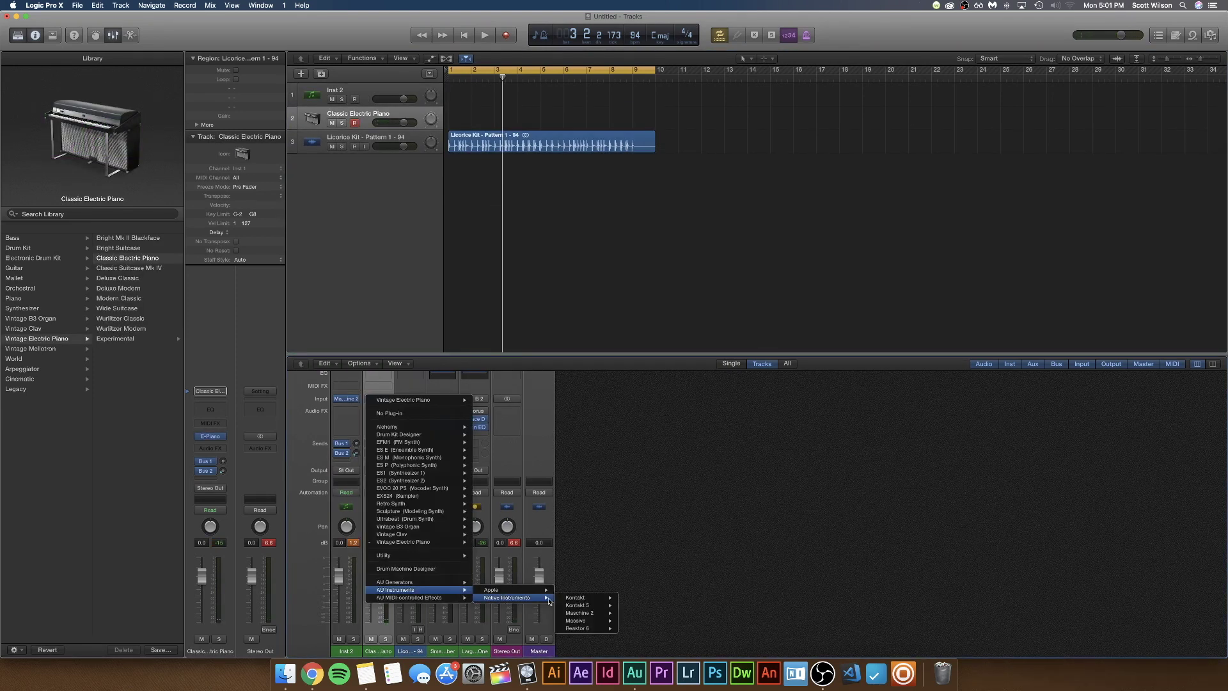
left_click(578, 613)
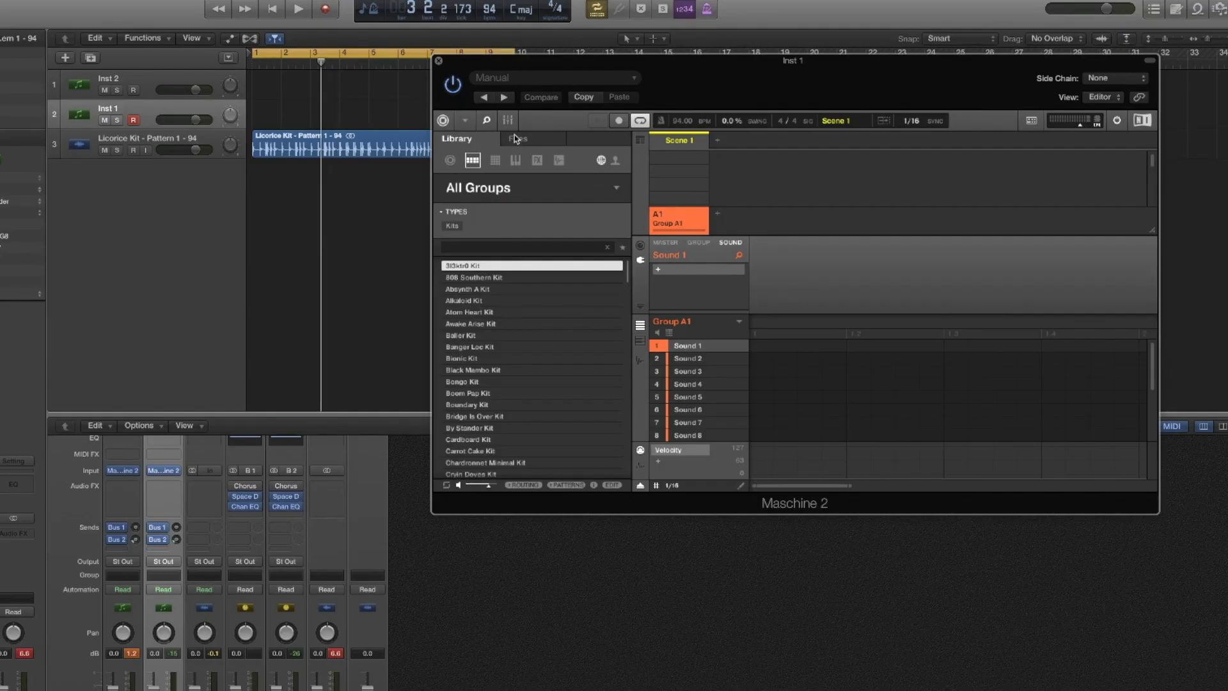
Load the Break_Beats_Ultimate WAV from the Samples folder onto Sound 1.
left_click(652, 133)
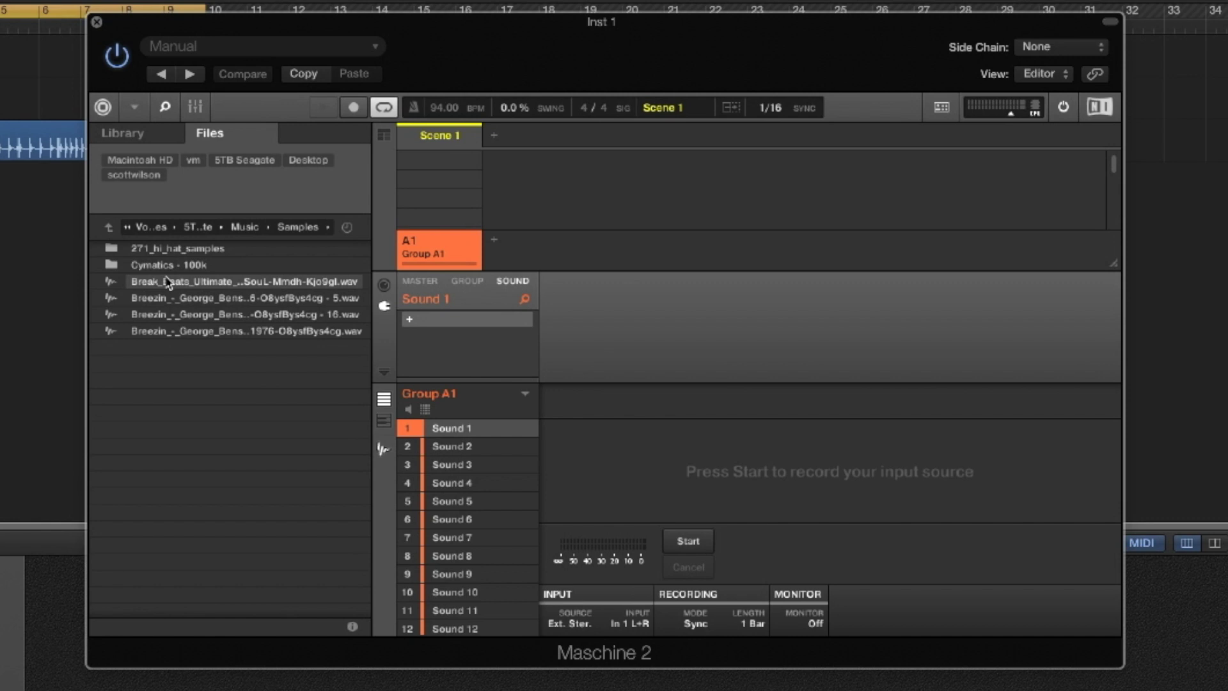
left_click_drag(168, 282, 508, 436)
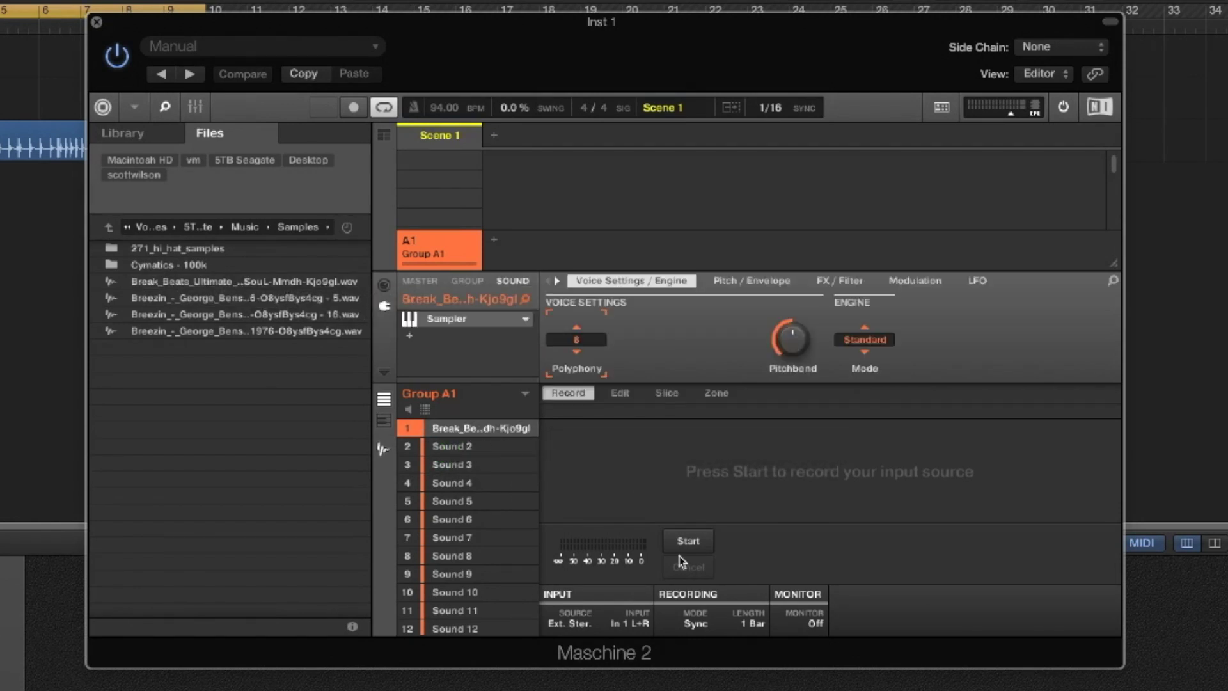
Auto-detect transient slices in the break sample and select individual slices to audition.
left_click(623, 396)
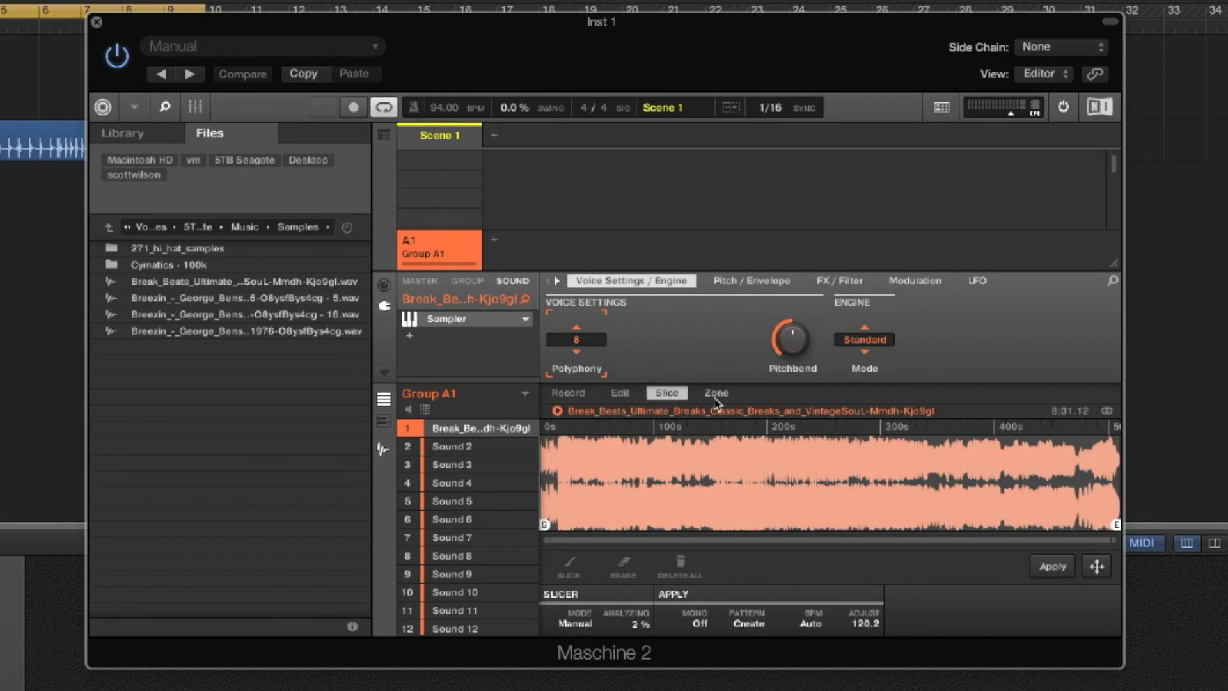
left_click(716, 394)
left_click(670, 395)
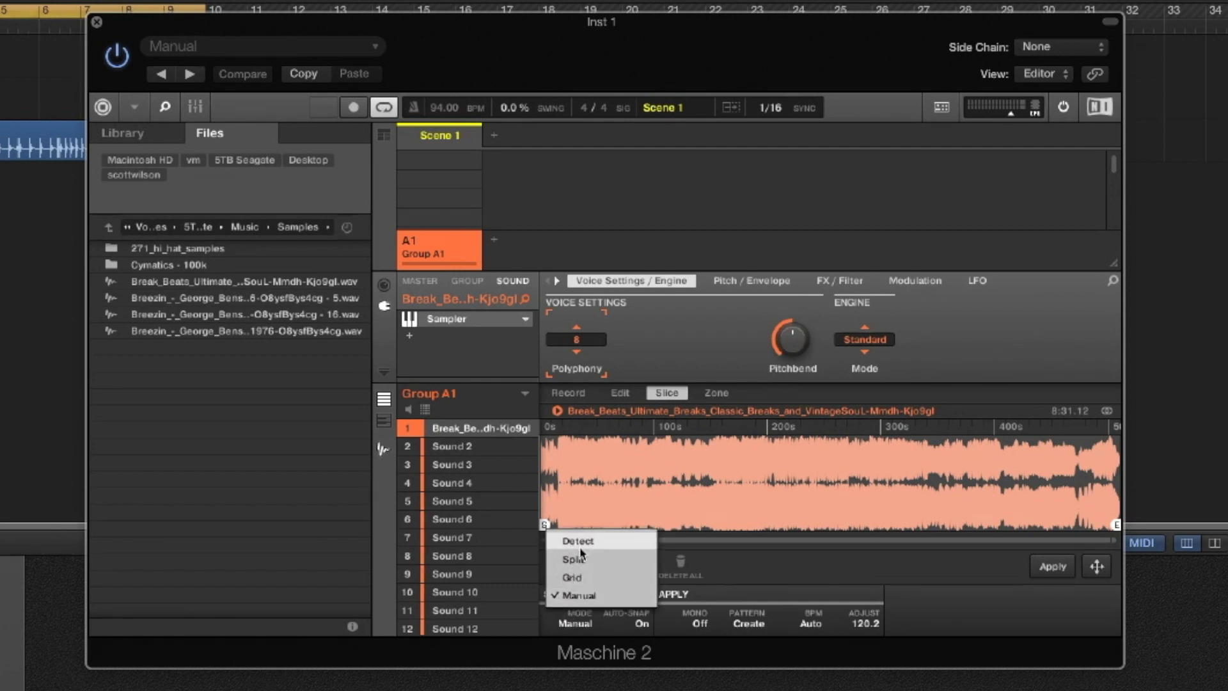
left_click(580, 543)
scroll(609, 493, "up", 5)
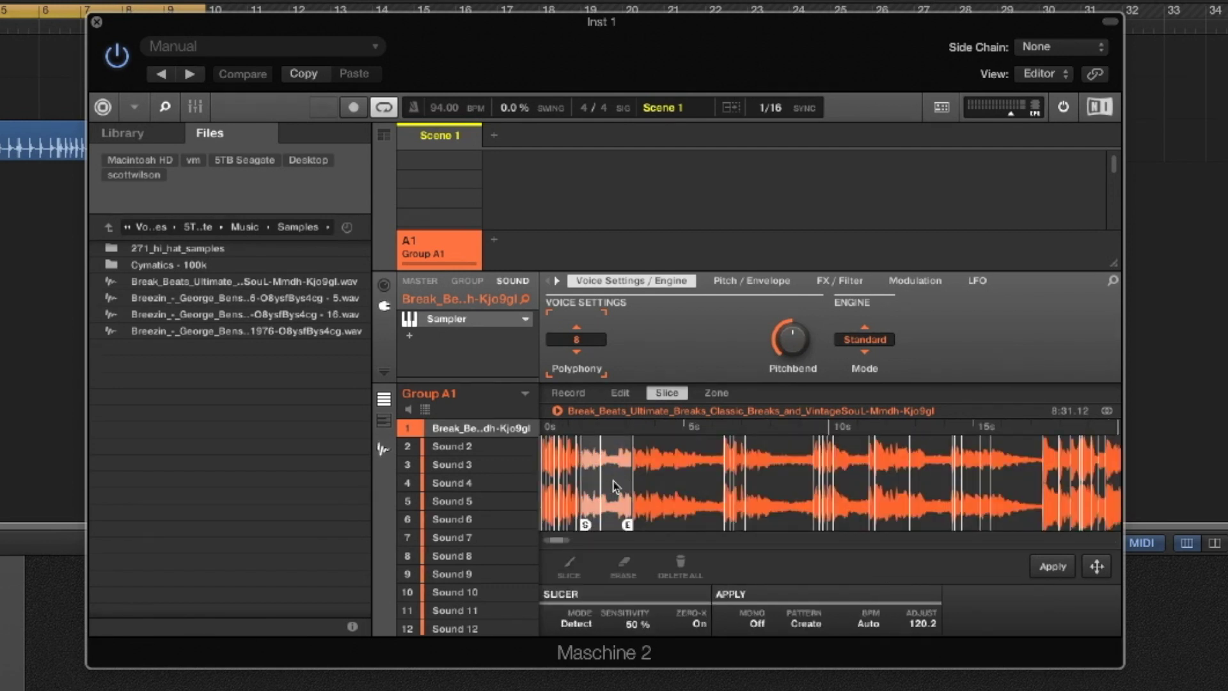
left_click(666, 495)
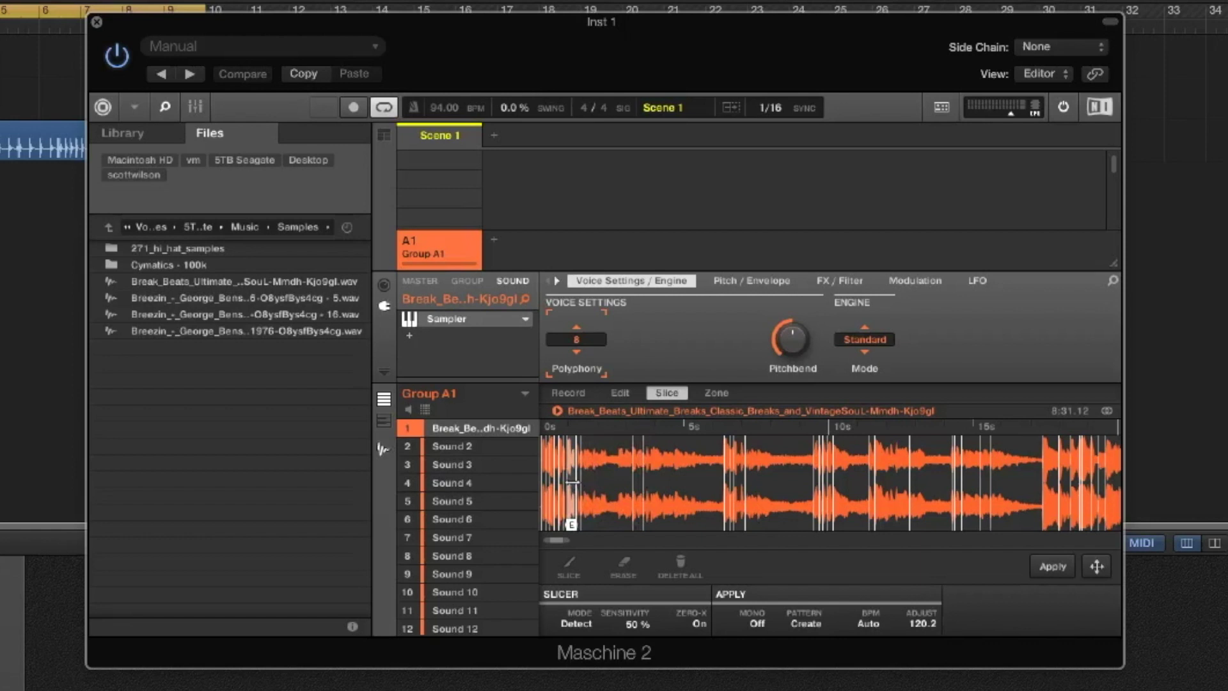
left_click(642, 481)
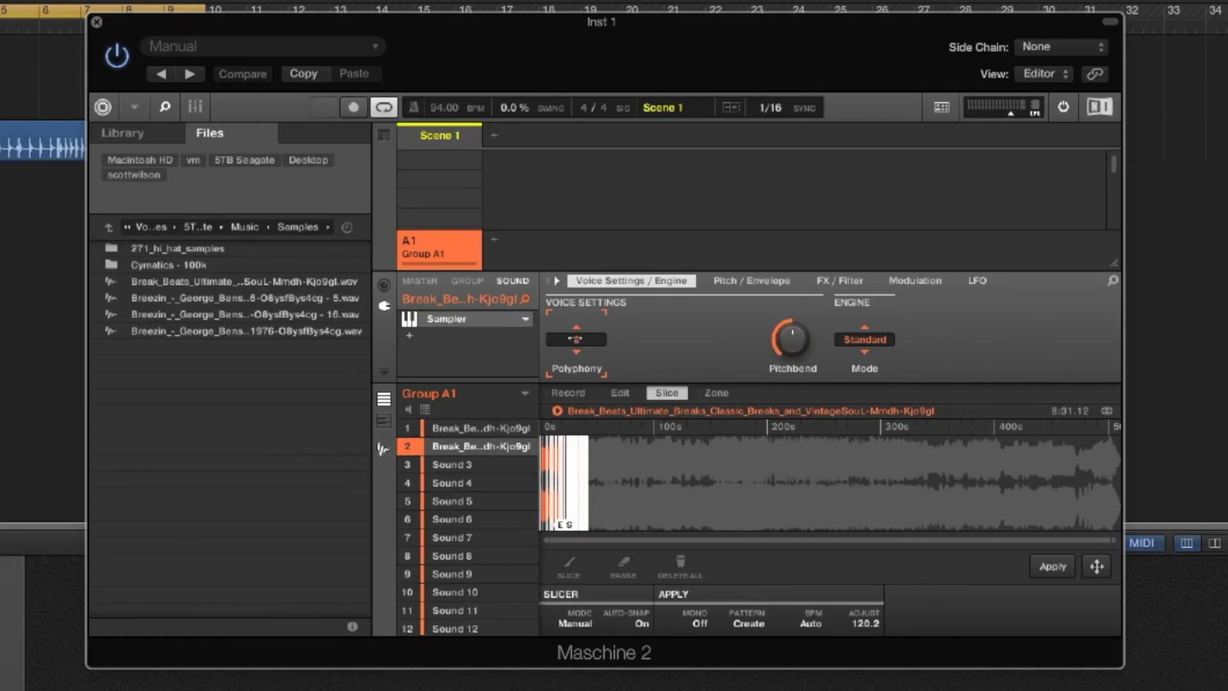
Set the sliced sound's polyphony to 1 and its choke group to 1.
left_click(576, 339)
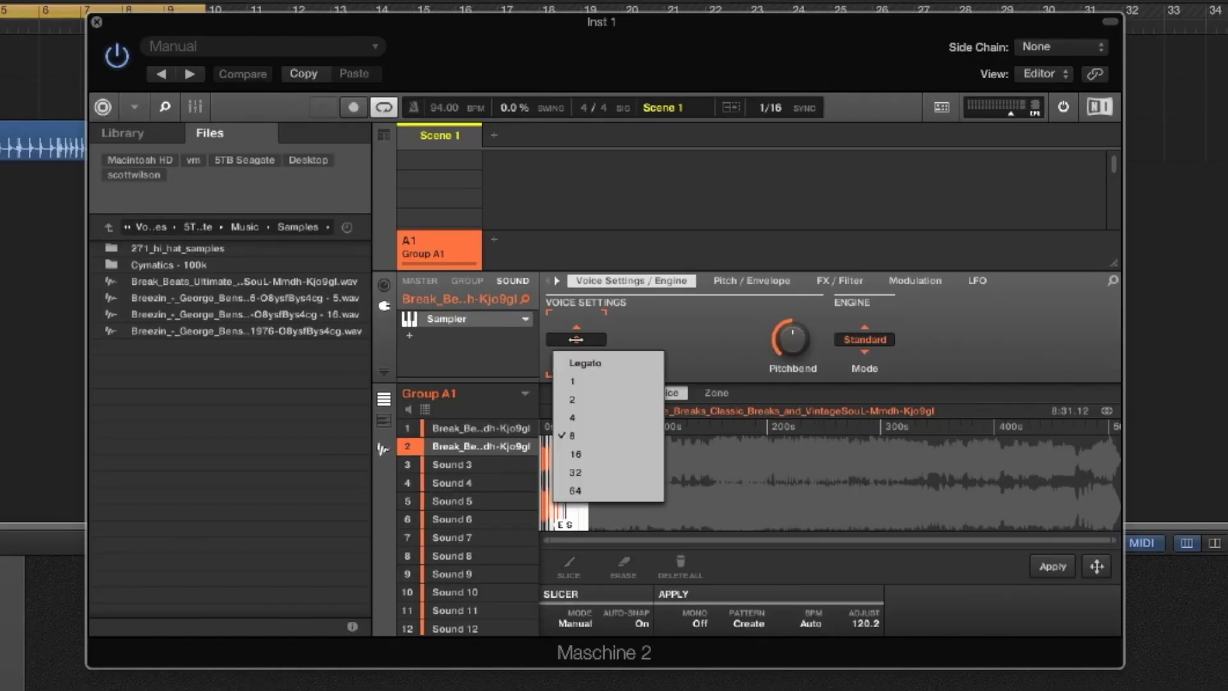
left_click(576, 386)
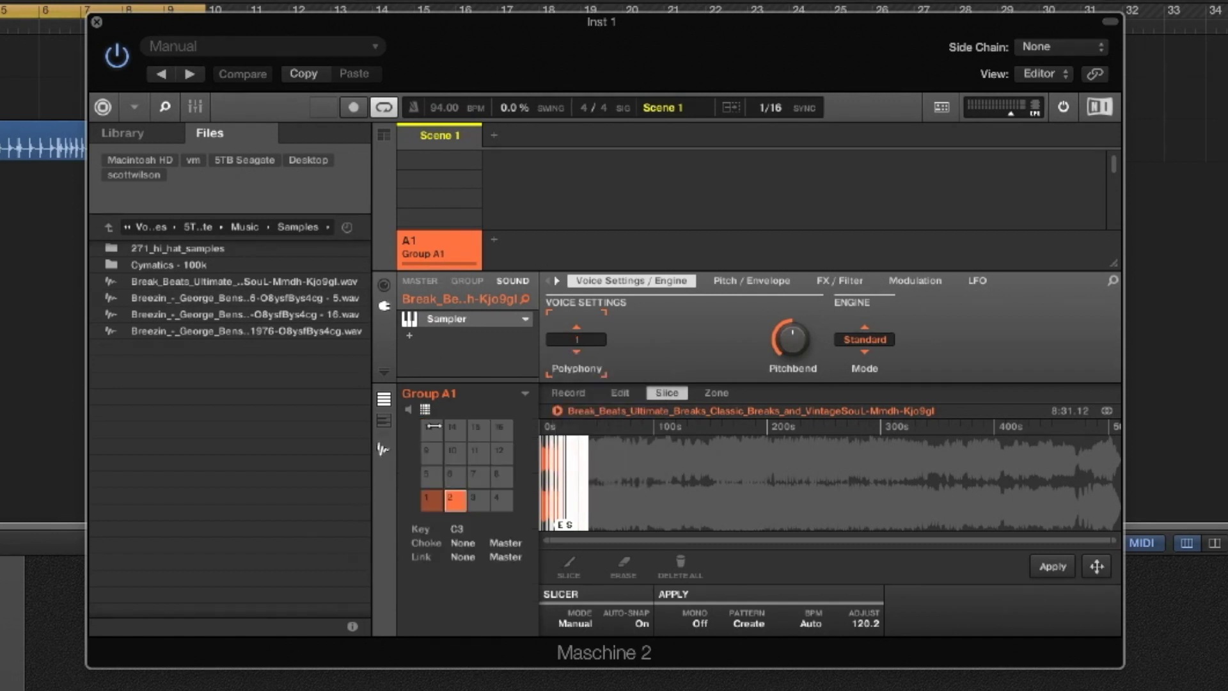
left_click(463, 543)
left_click(485, 359)
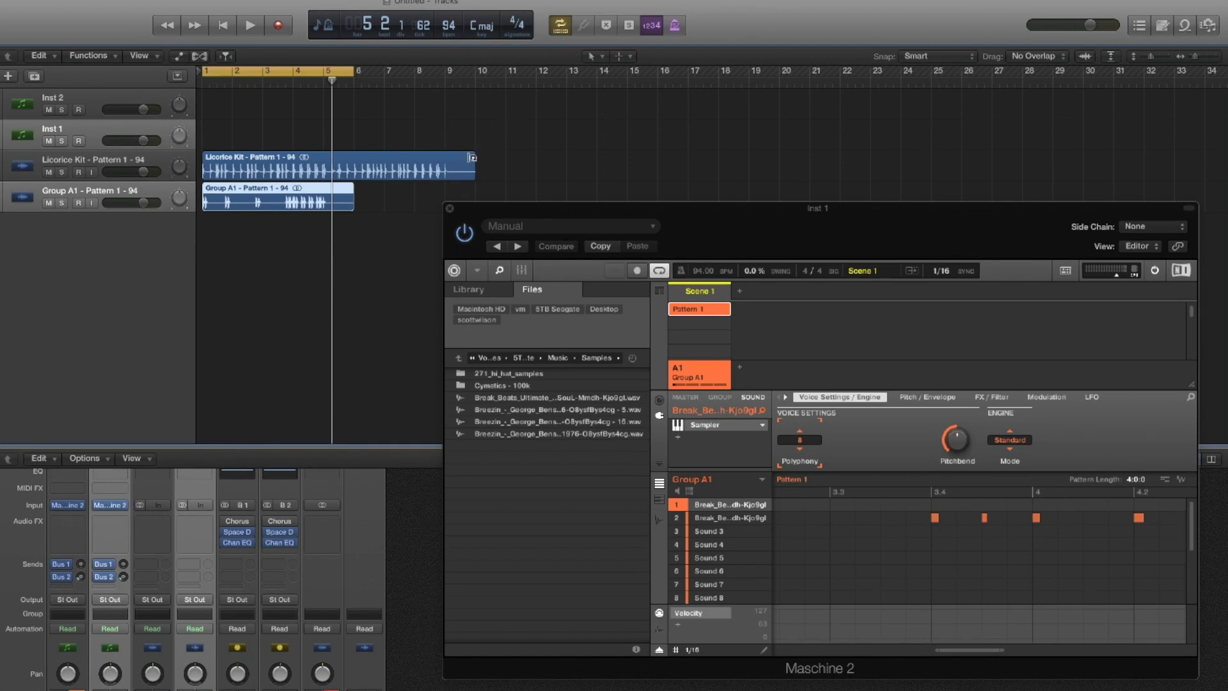
Fit the Licorice Kit and Group A1 regions and cycle range to bar 9, then play.
left_click_drag(472, 168, 450, 176)
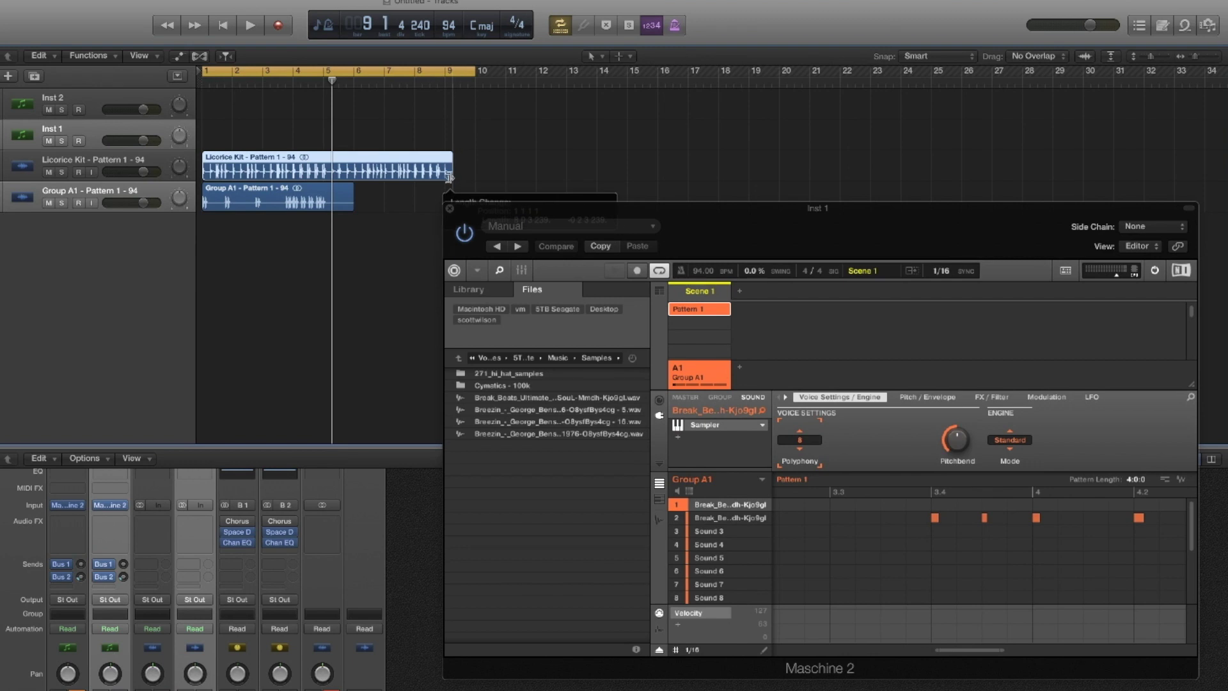
left_click_drag(350, 209, 325, 209)
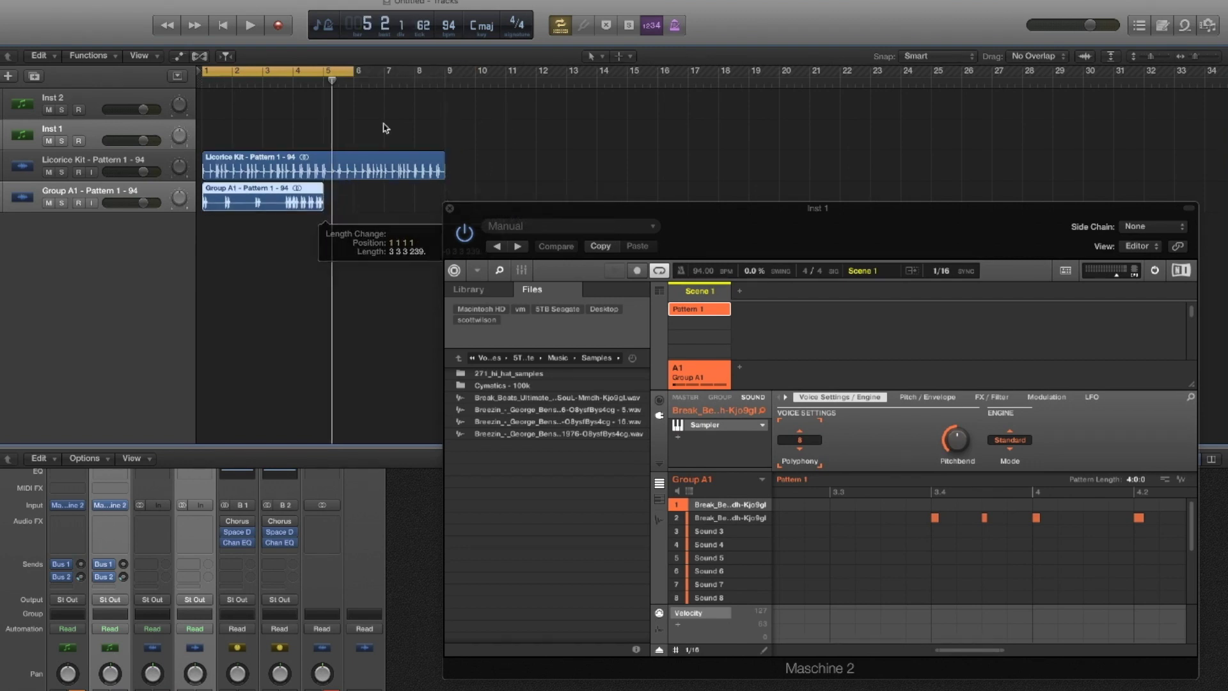
left_click_drag(353, 77, 444, 85)
left_click_drag(325, 188, 498, 189)
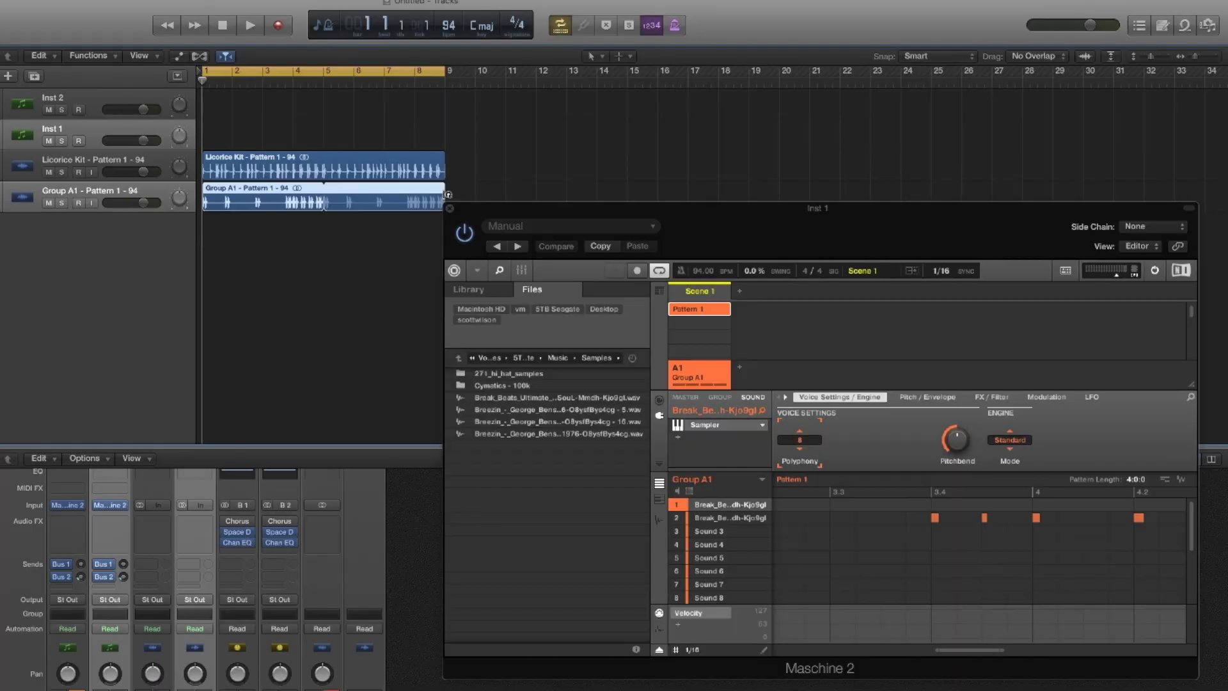
key("space")
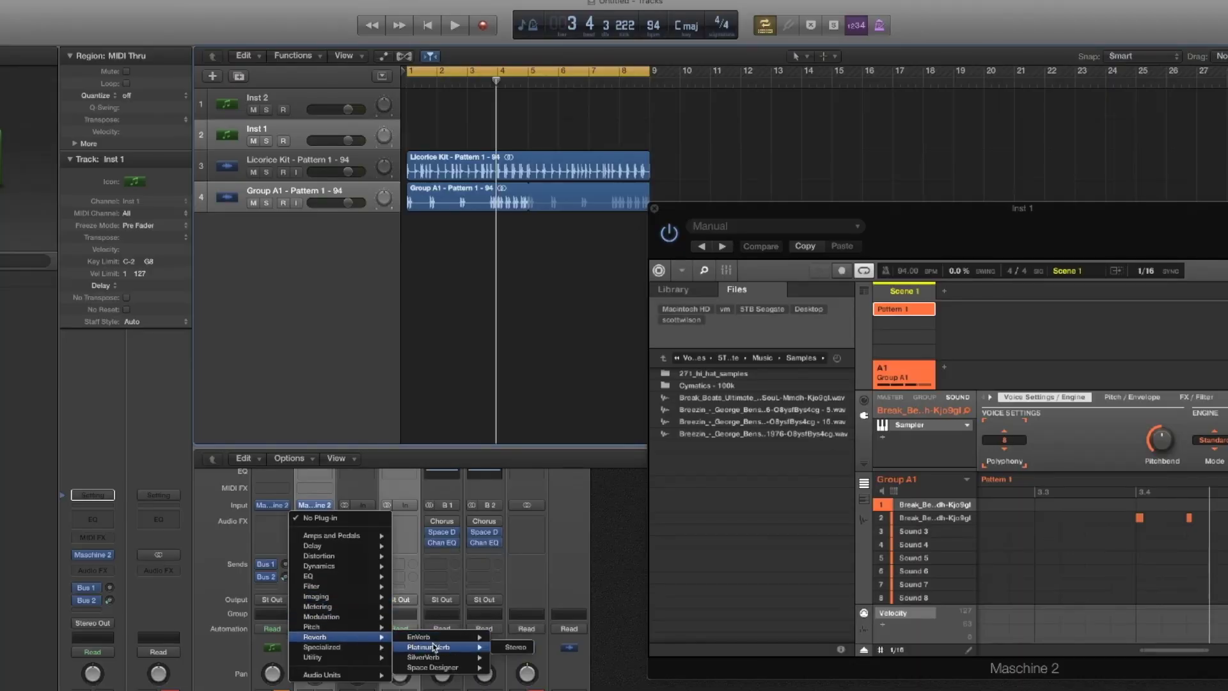
Insert stereo PlatinumVerb on Inst 1 and move its window down to reveal the tracks.
left_click(136, 244)
left_click_drag(25, 56, 339, 144)
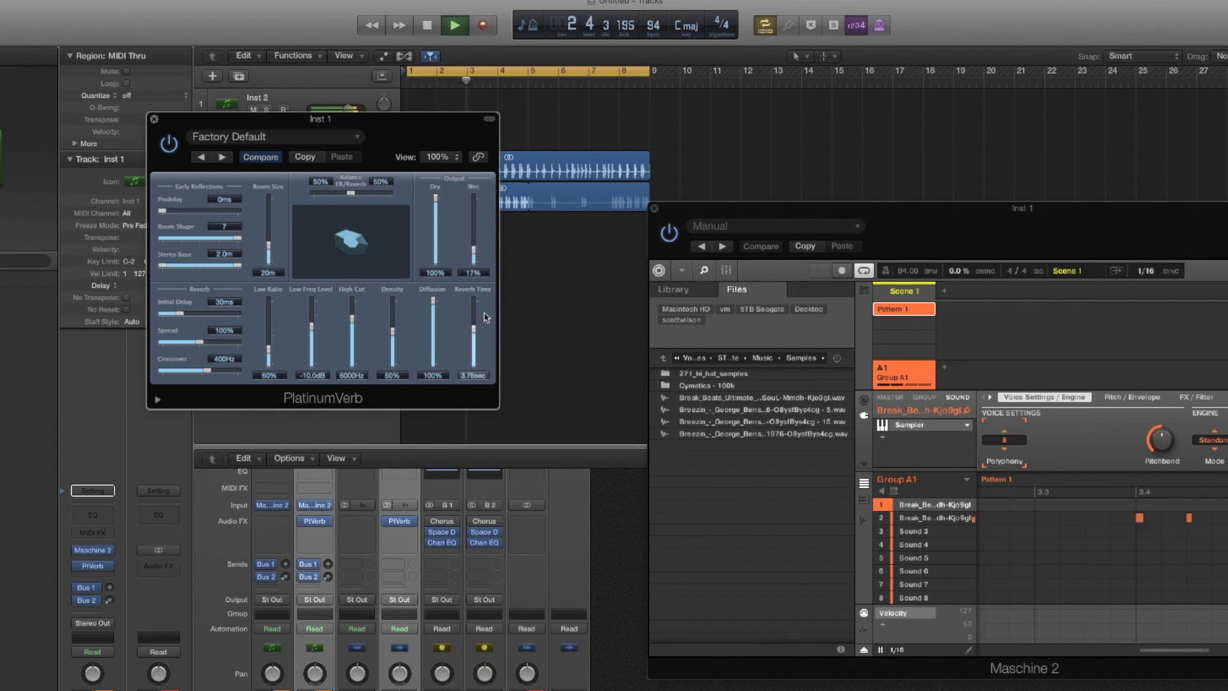
left_click_drag(361, 136, 329, 300)
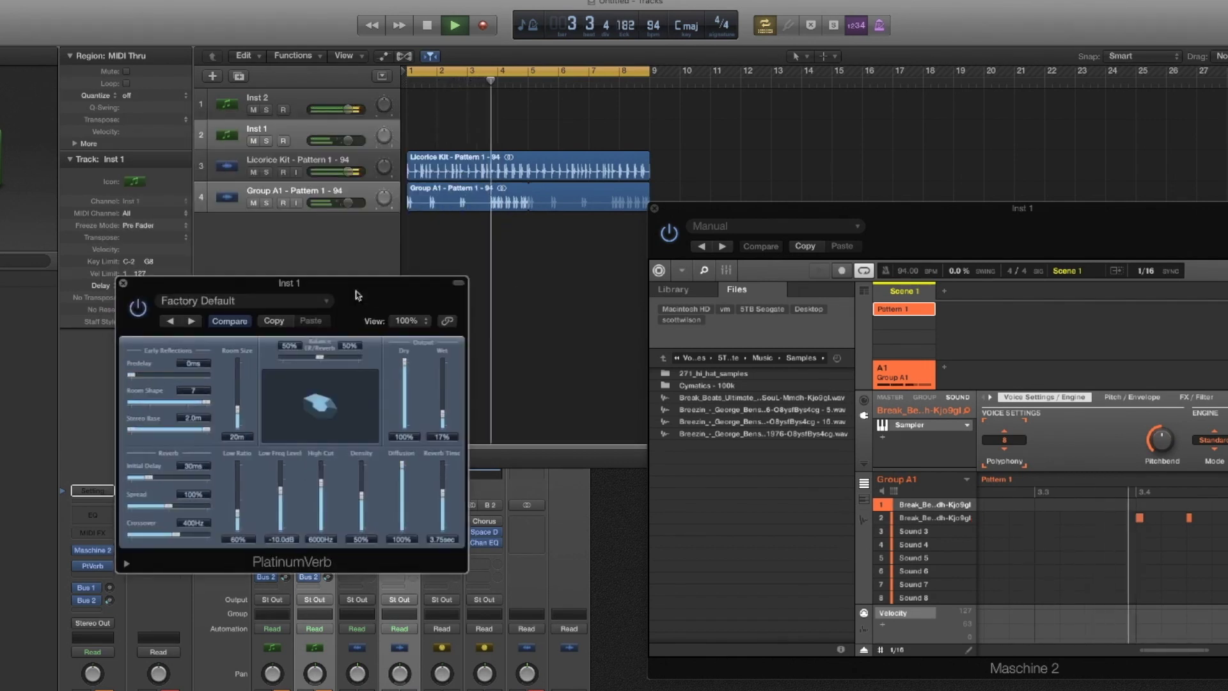